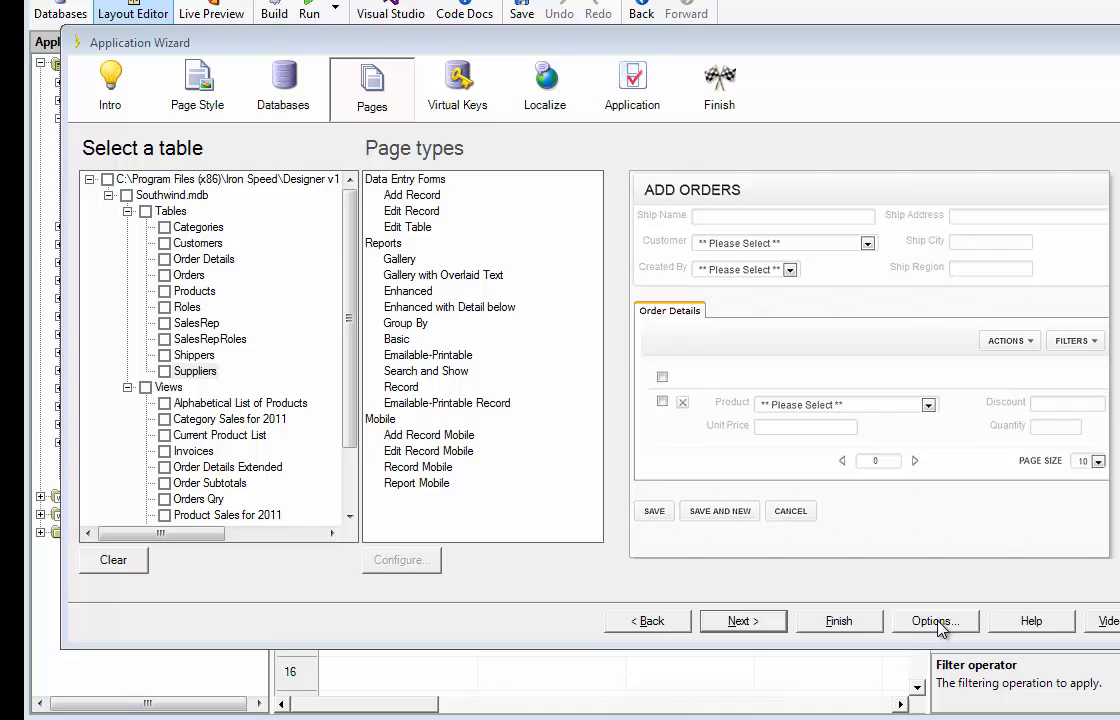
Review the general application generation options for new applications and pages, and close them without changes.
click(801, 593)
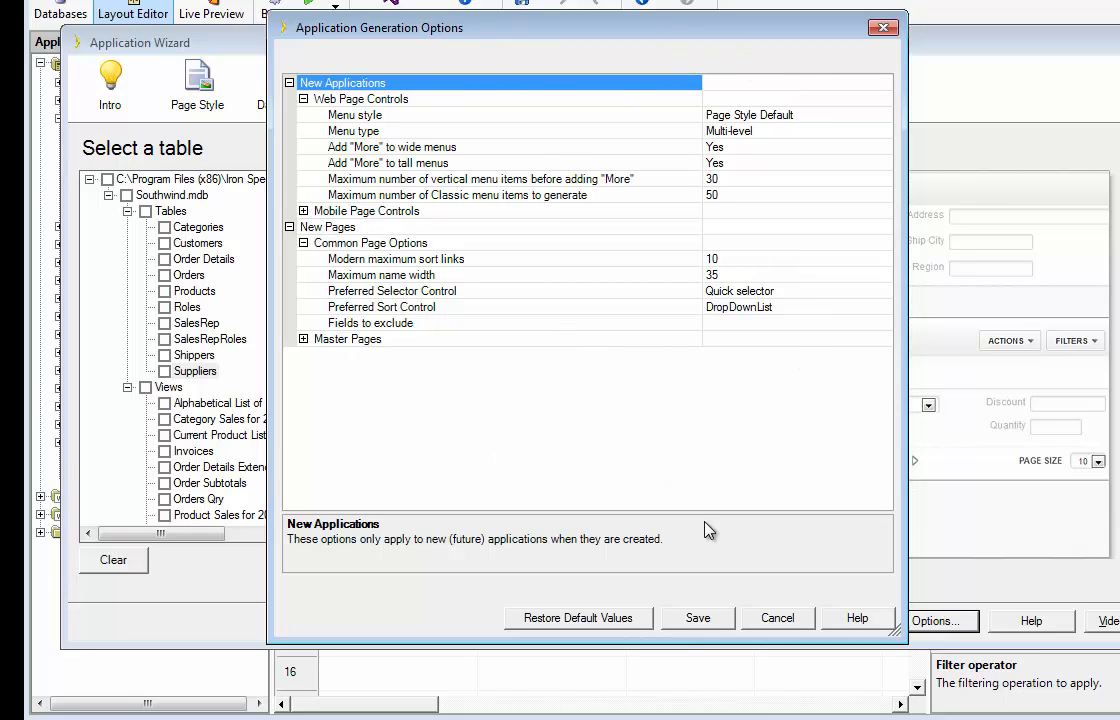
click(778, 618)
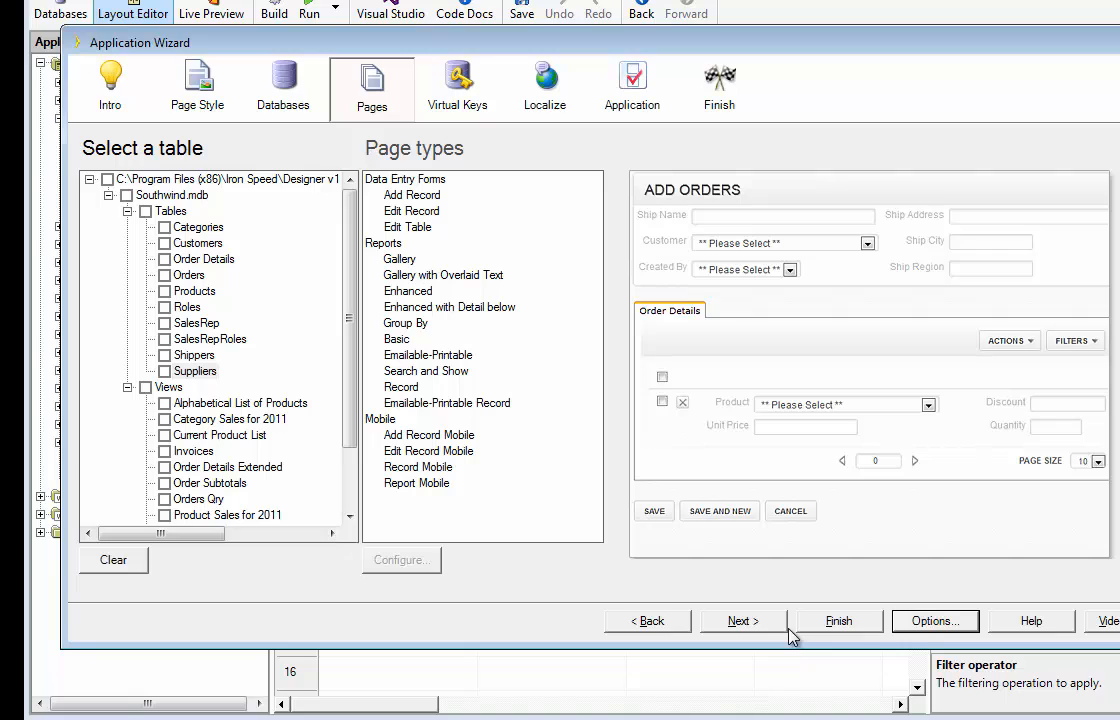
Include the Suppliers table for page creation and set the Add Record pages' modern fixed width columns to 3 Columns.
click(164, 372)
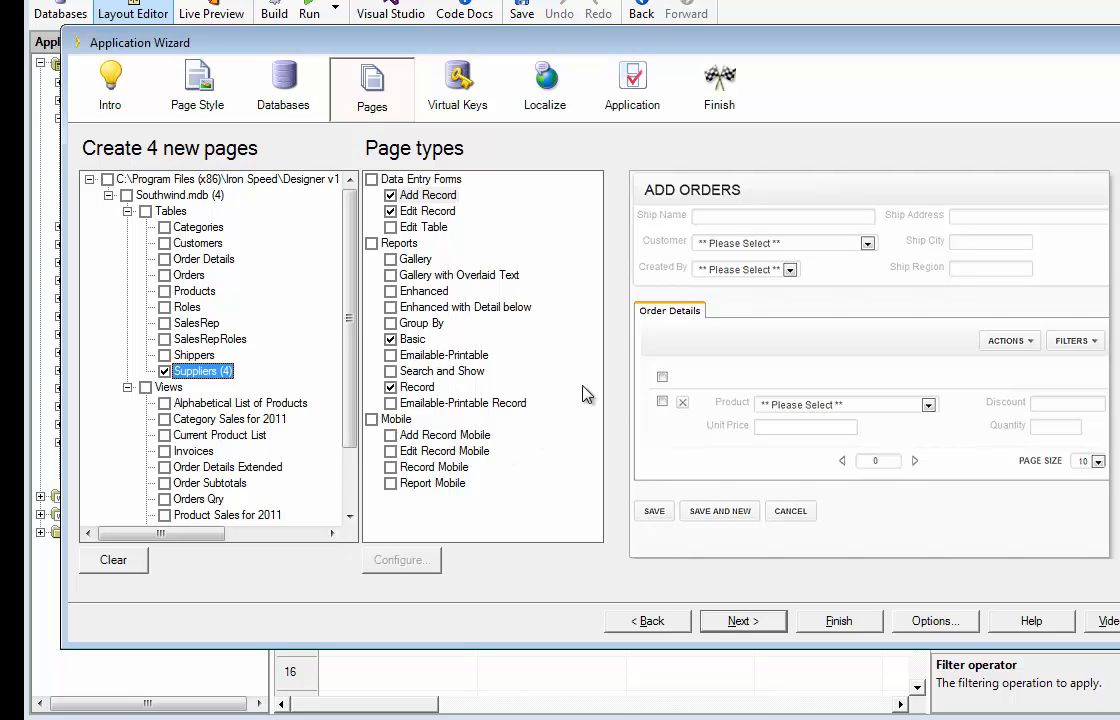
click(433, 198)
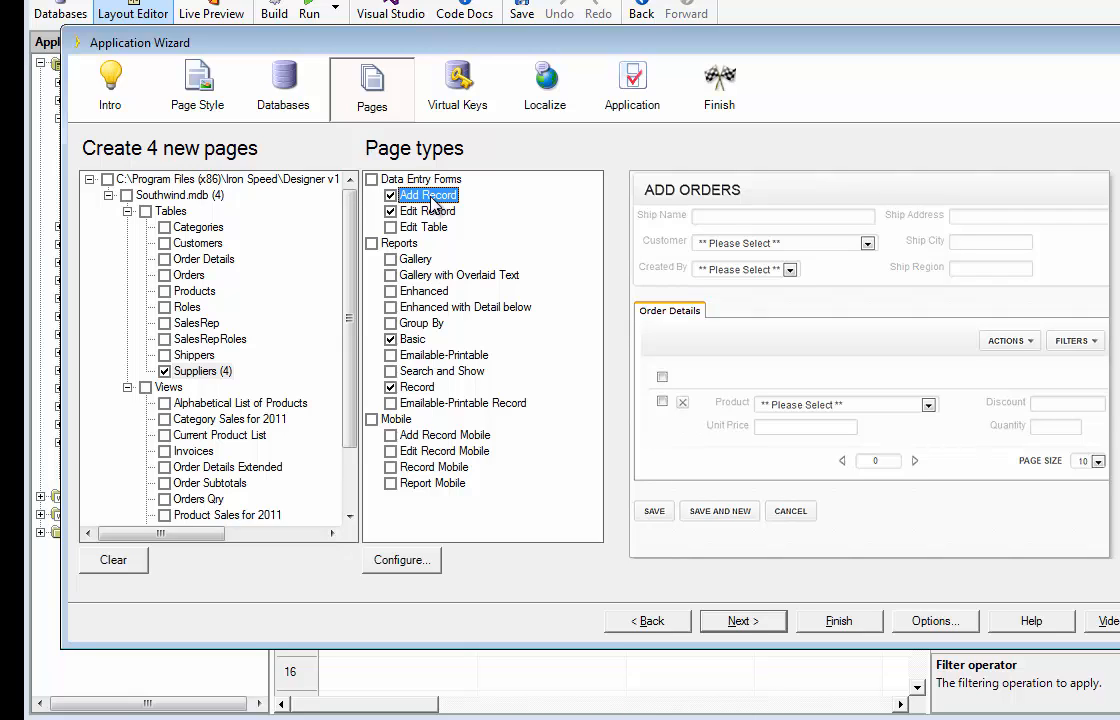
right_click(432, 198)
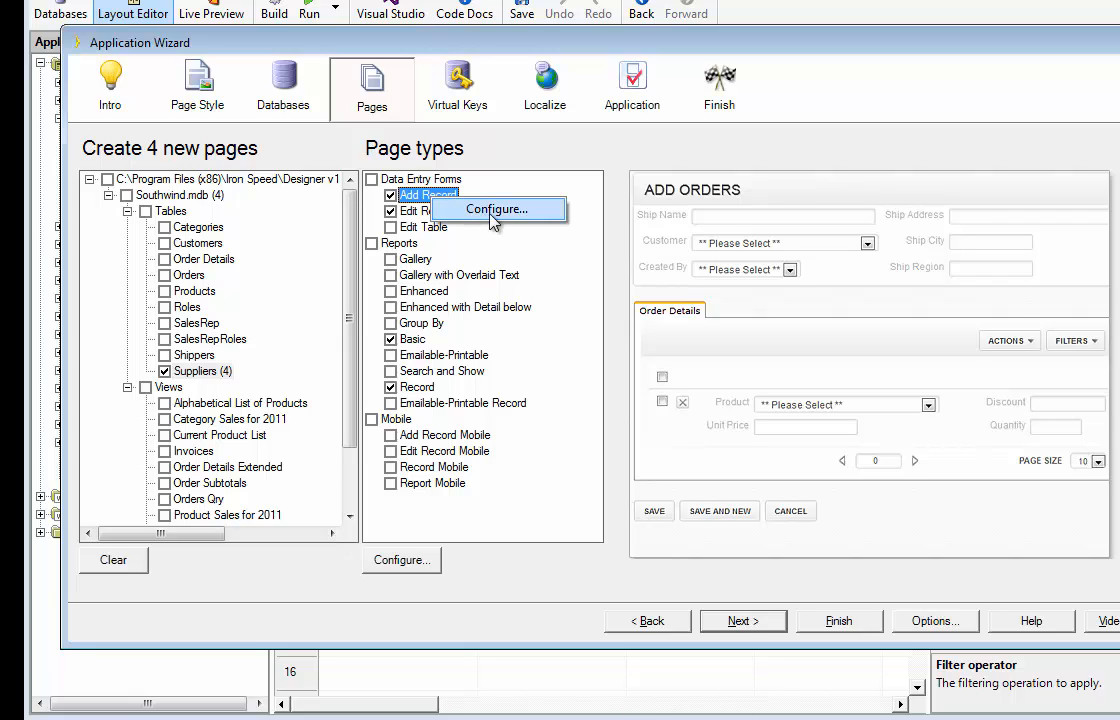
click(410, 567)
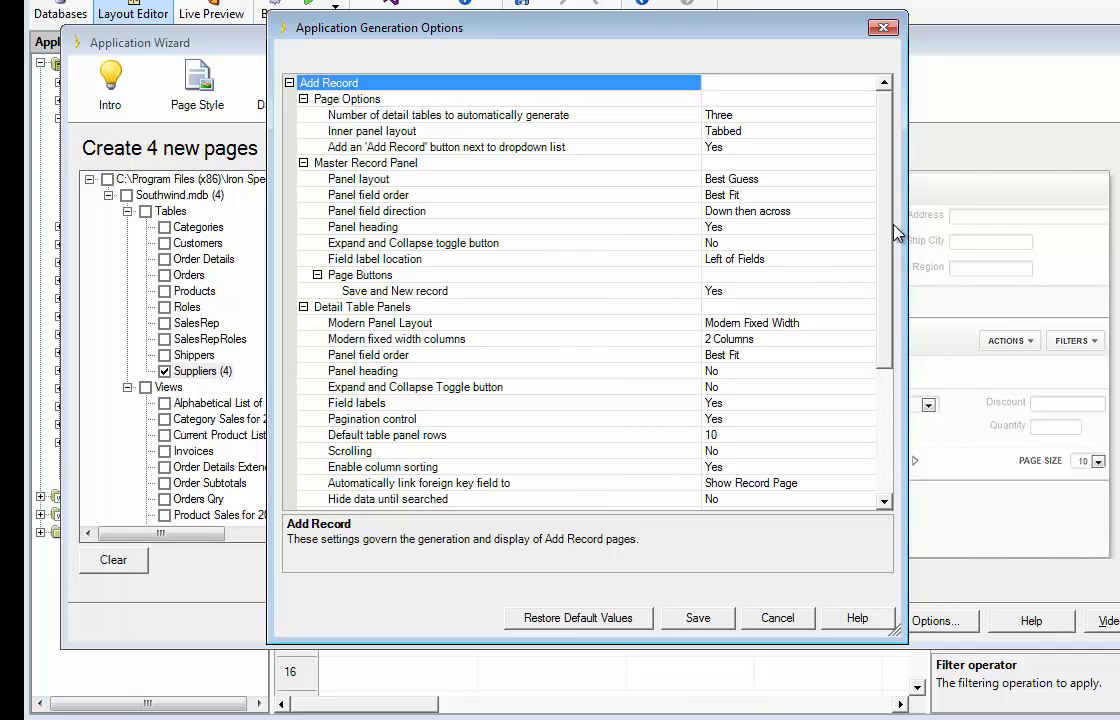
drag(885, 240, 788, 205)
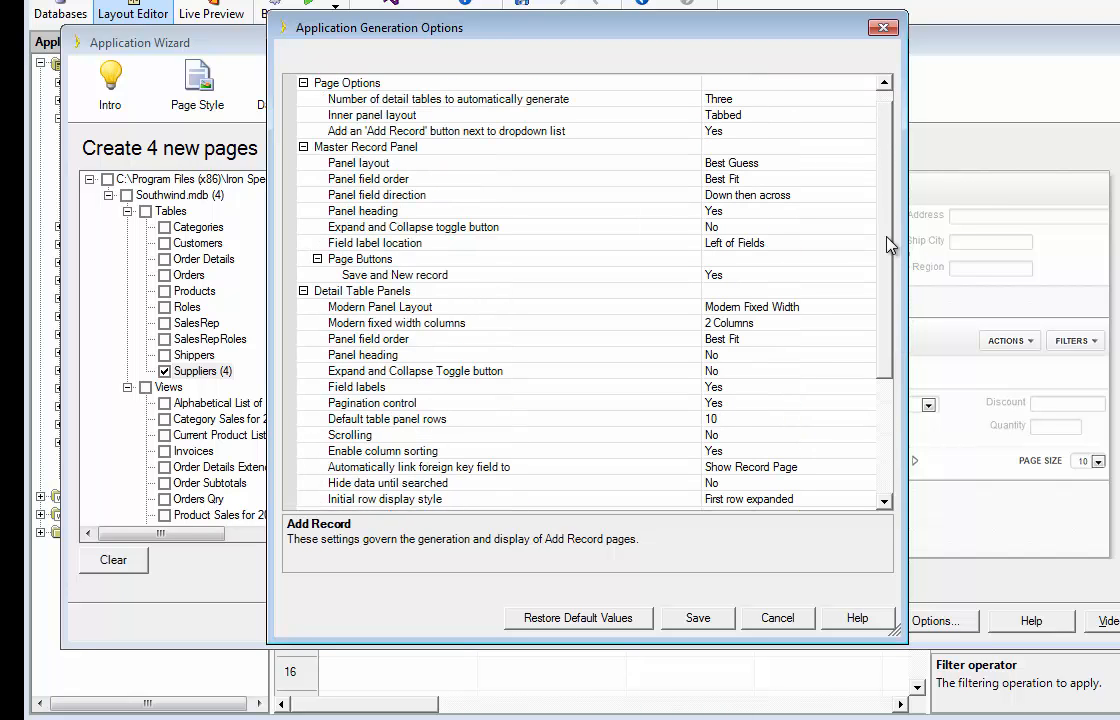
double_click(787, 327)
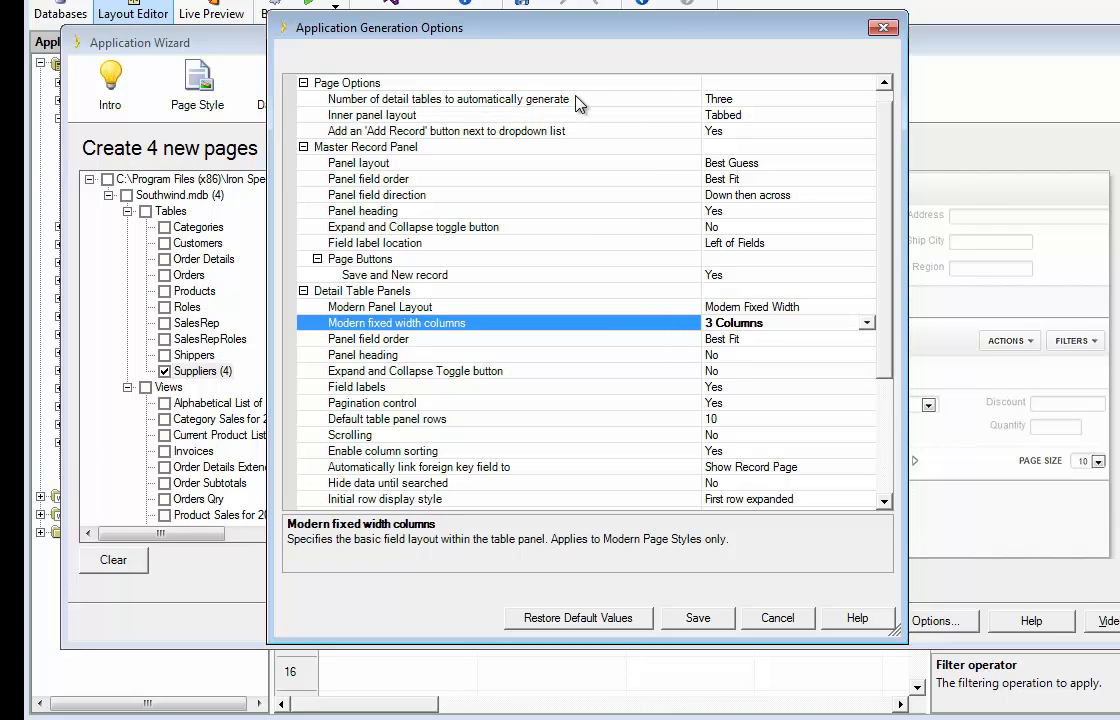
Set the number of detail tables to automatically generate to All and save the Add Record options.
click(795, 100)
click(866, 100)
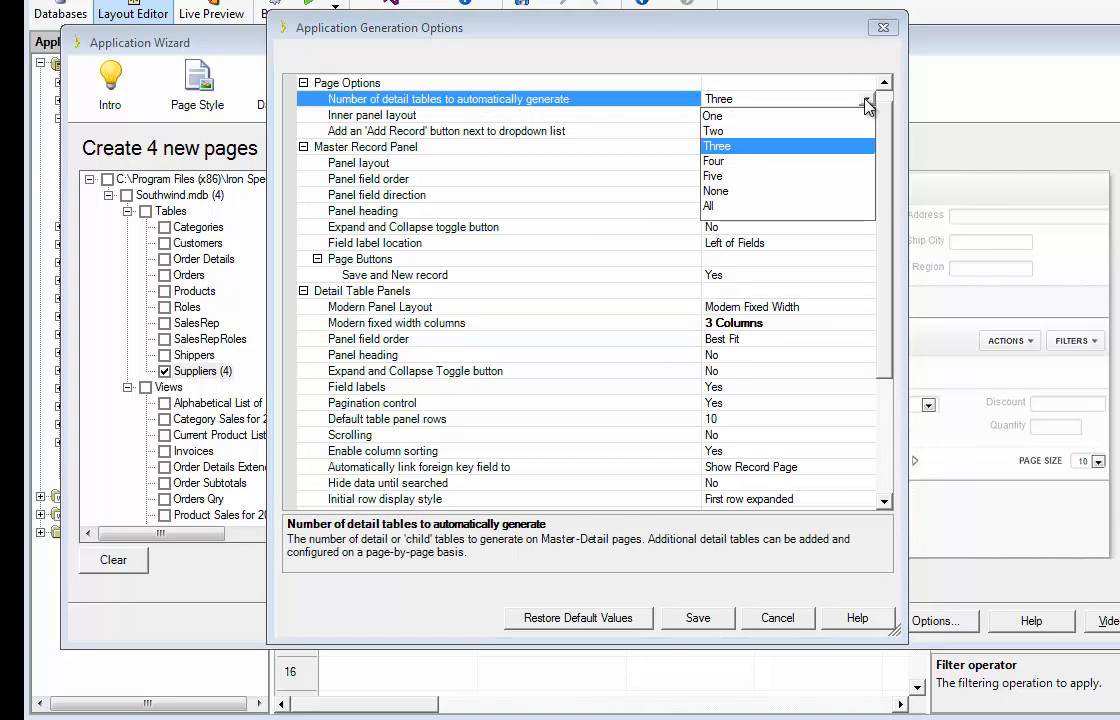
click(712, 207)
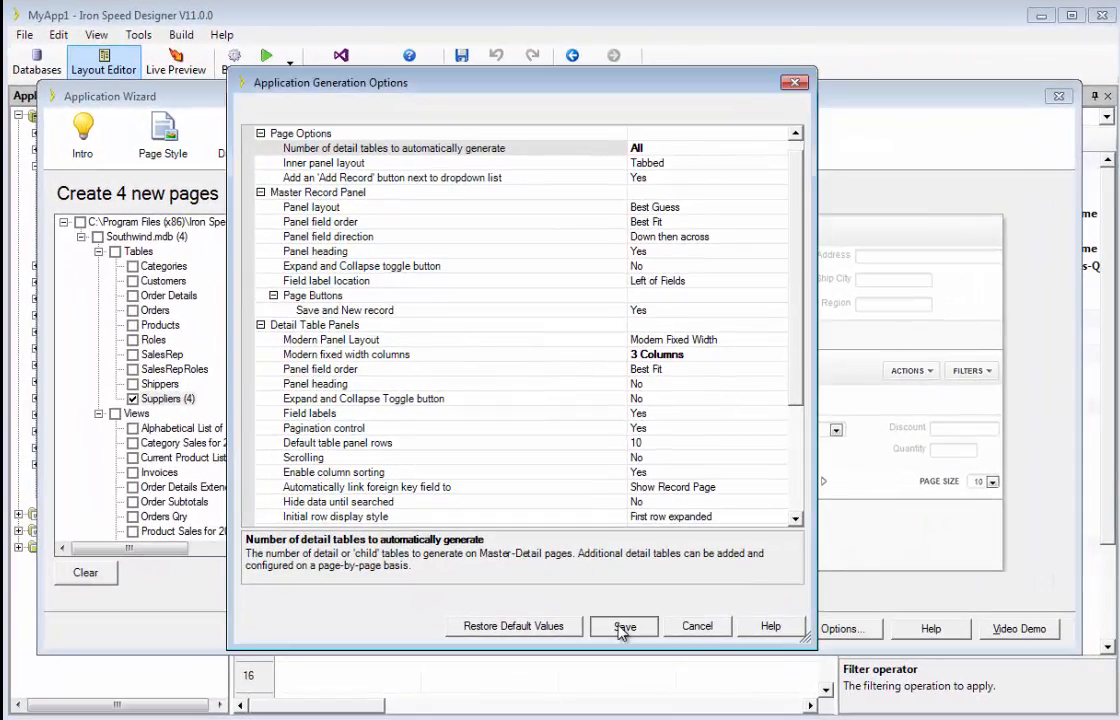
click(618, 614)
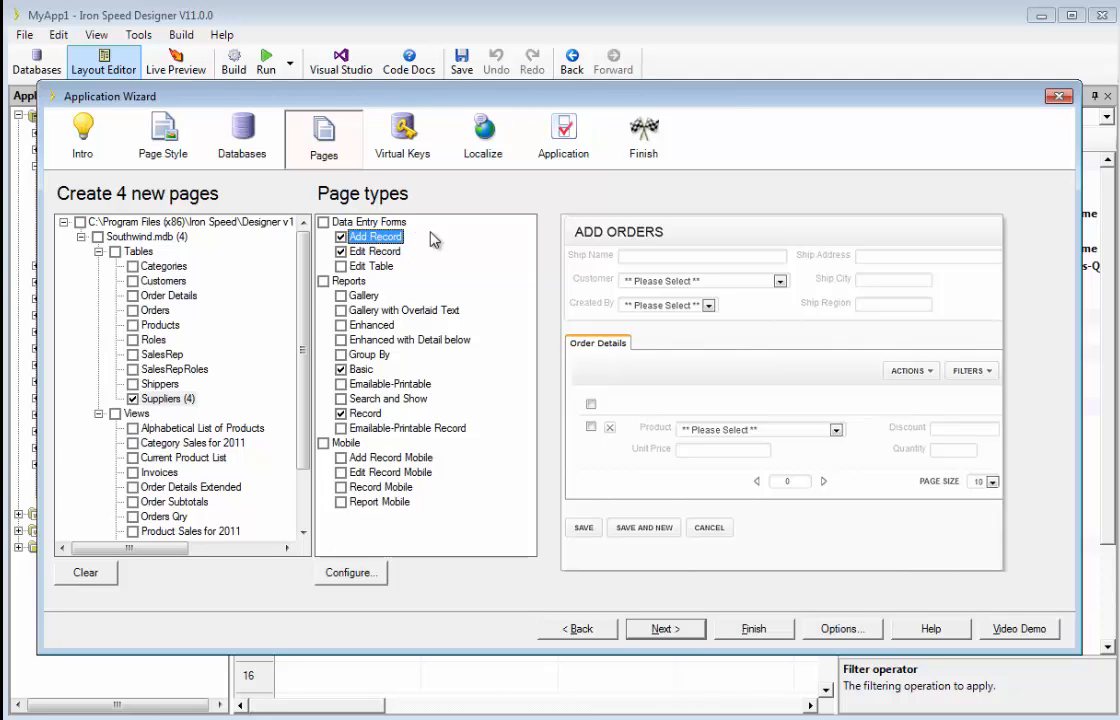
Include the Shippers table for page creation and review its Add Record generation options without changing them.
click(132, 385)
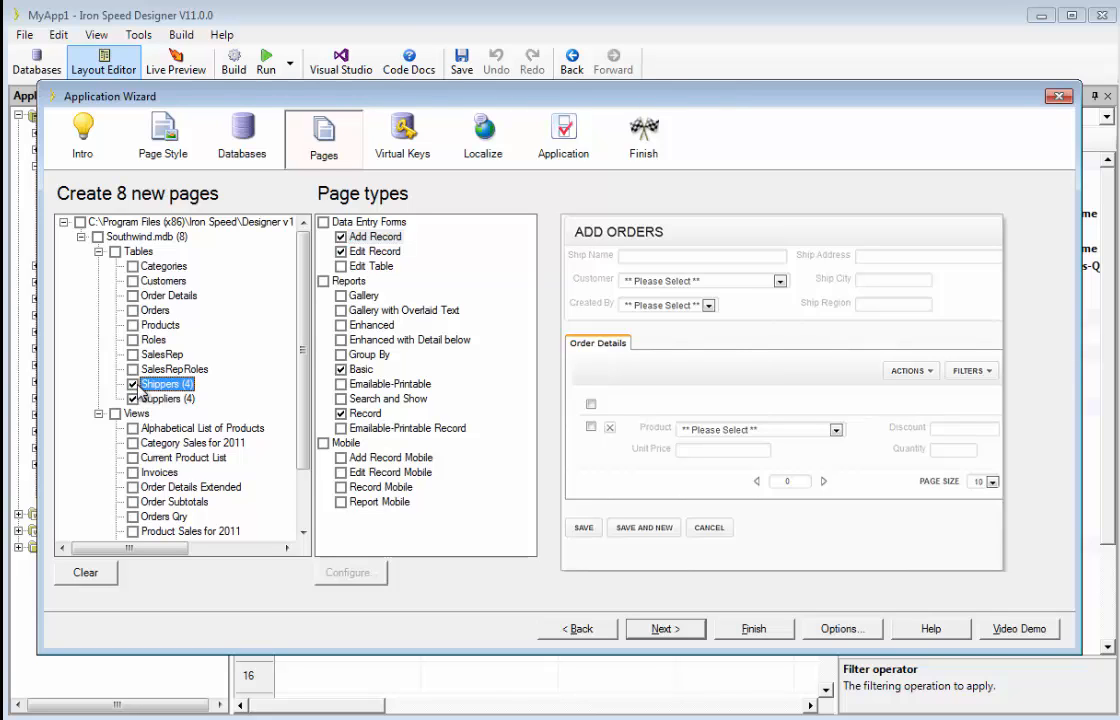
click(383, 239)
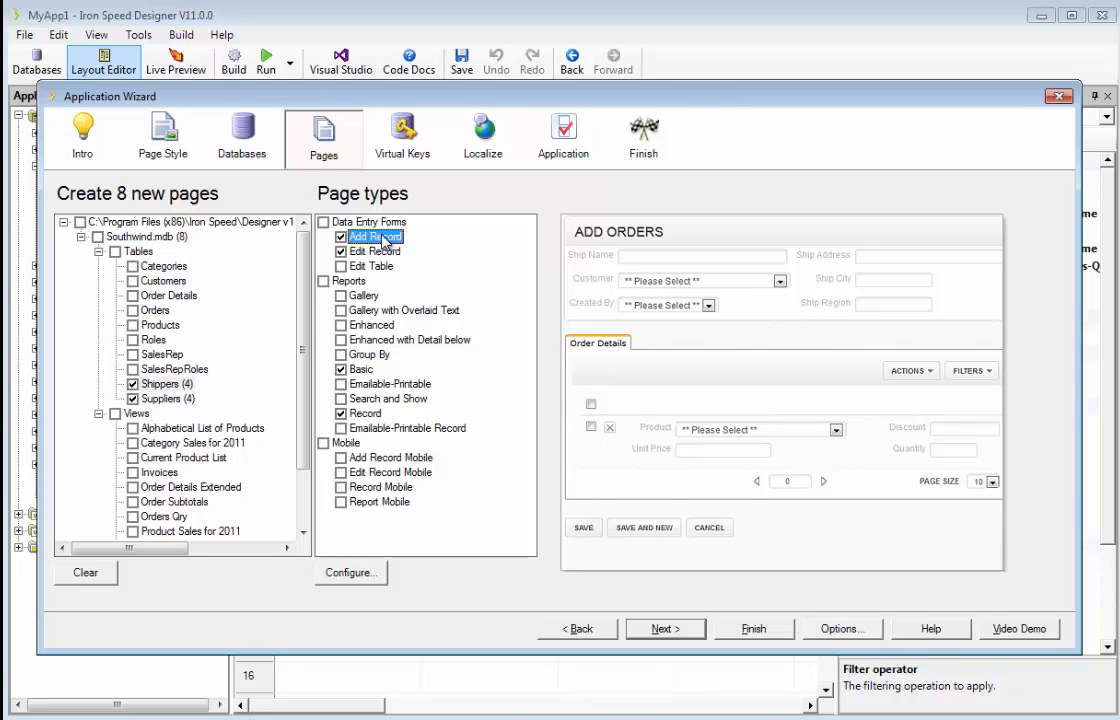
click(352, 572)
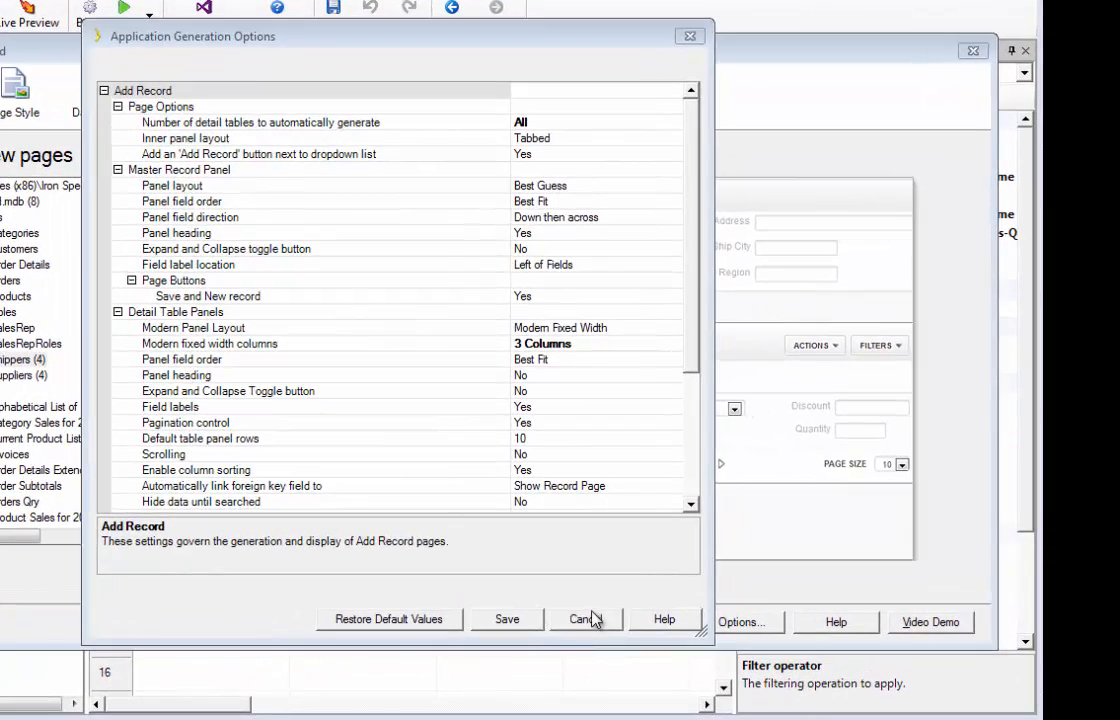
click(675, 589)
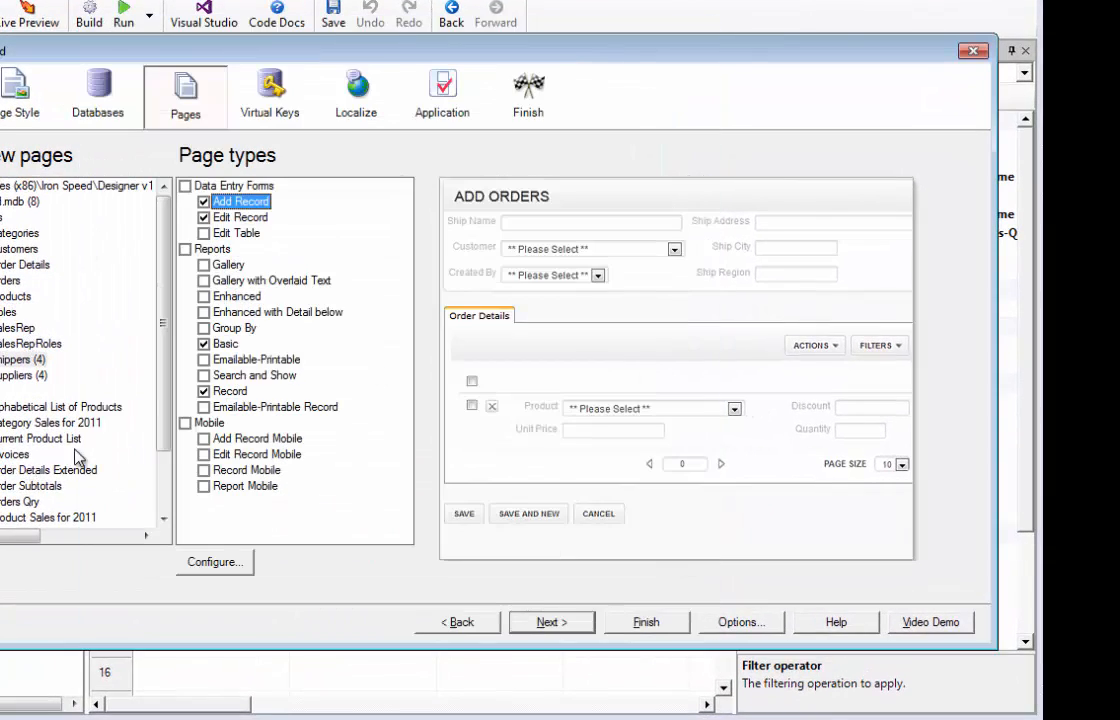
In the Basic report page's generation options, set the Import data table button to No.
click(226, 344)
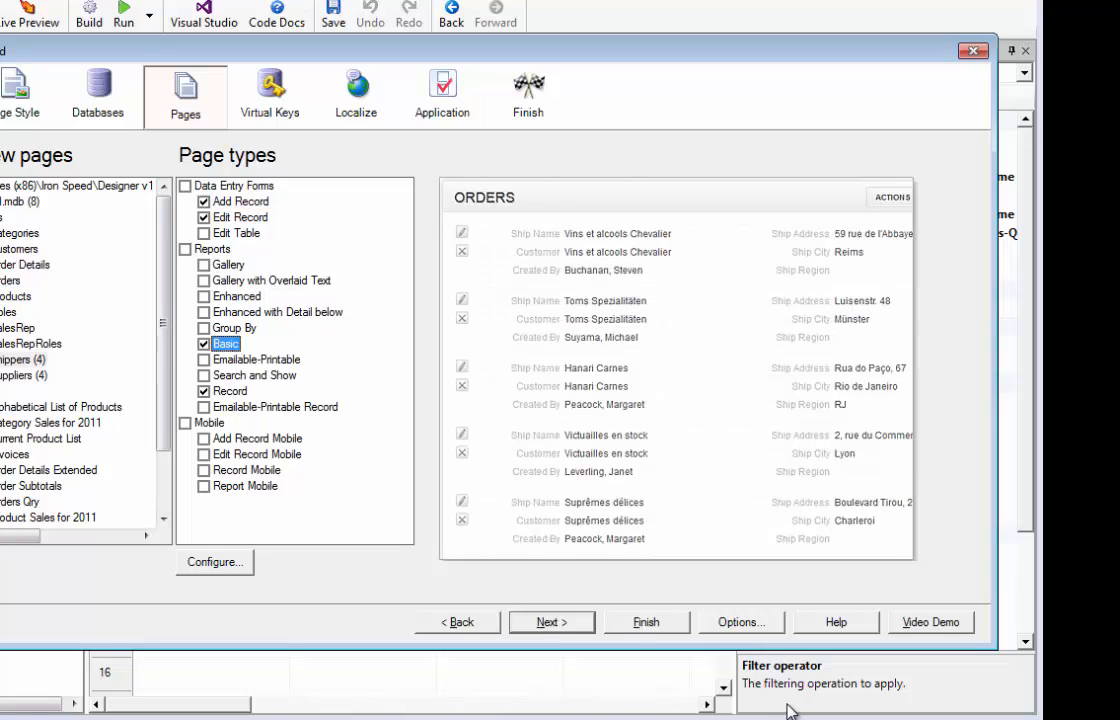
click(212, 565)
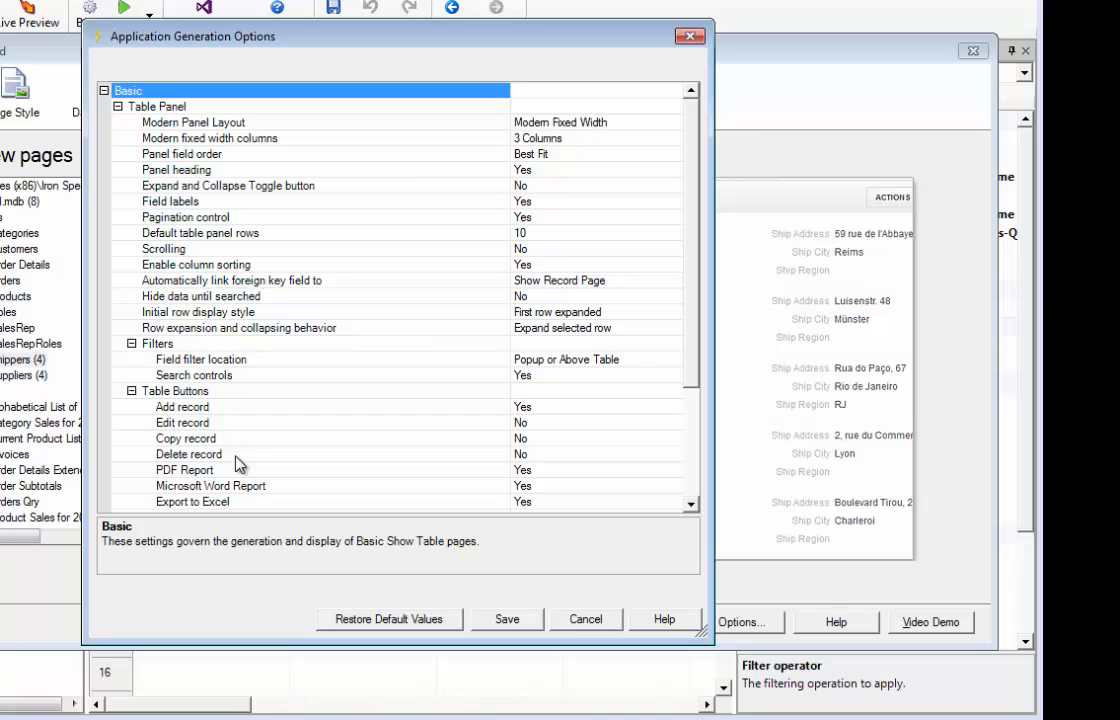
click(691, 507)
click(691, 507)
click(691, 507)
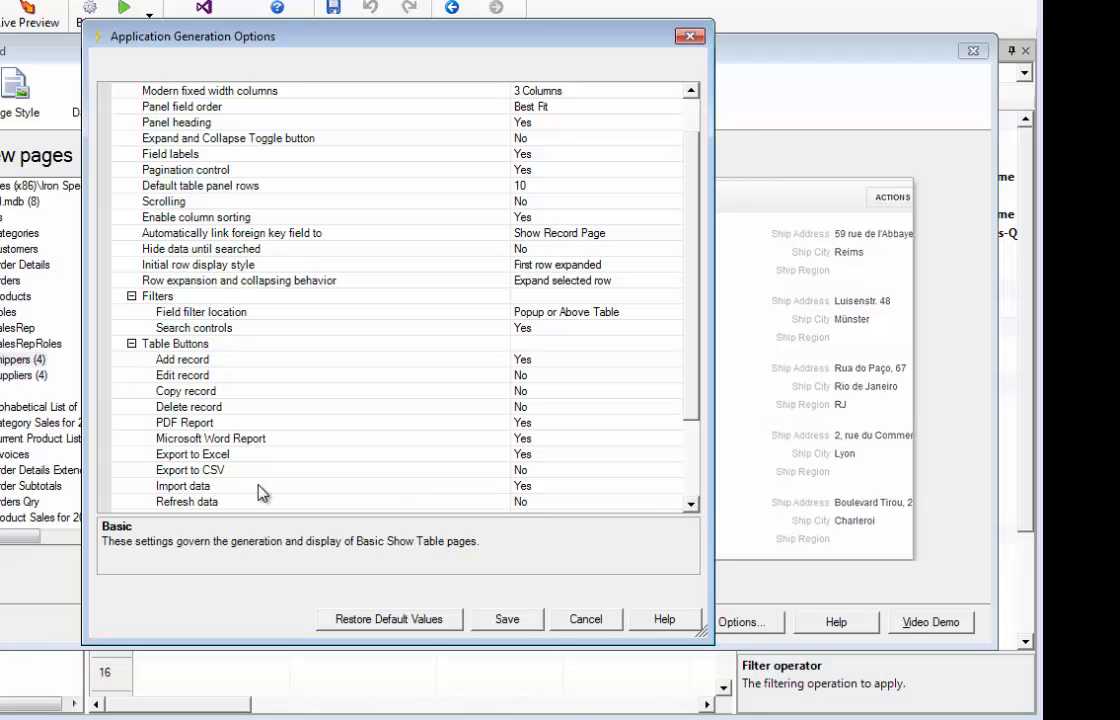
double_click(557, 485)
click(1036, 716)
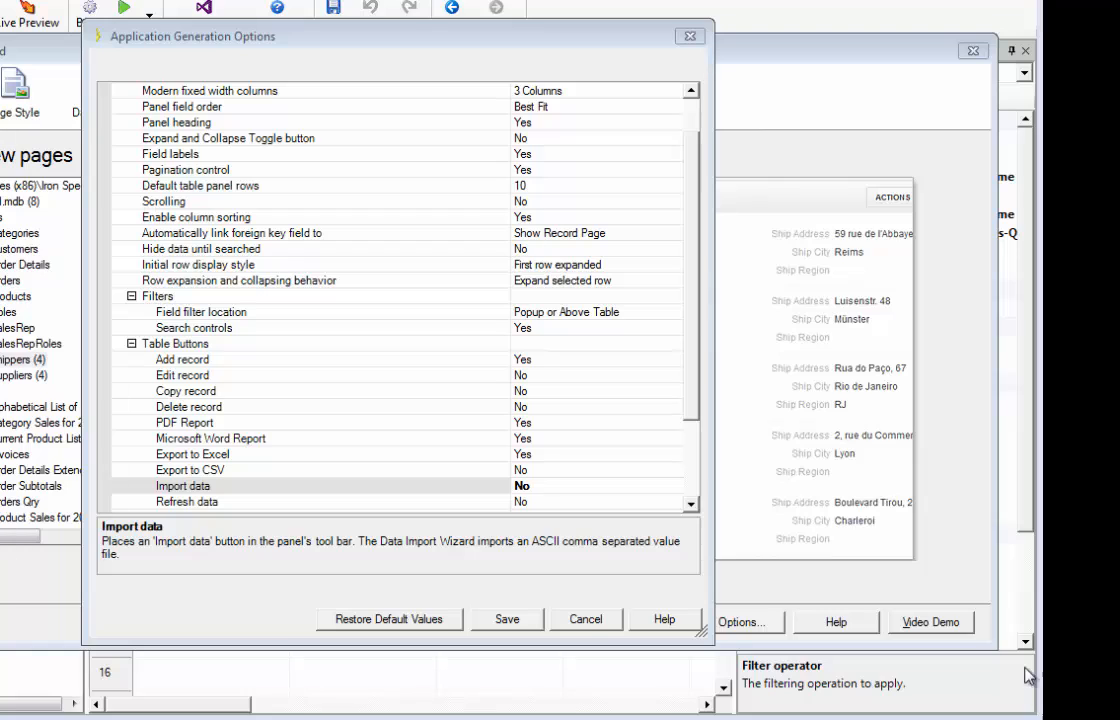
Set the PDF Report, Microsoft Word Report and Export to Excel table buttons to No and save the Basic page options.
click(545, 423)
double_click(545, 423)
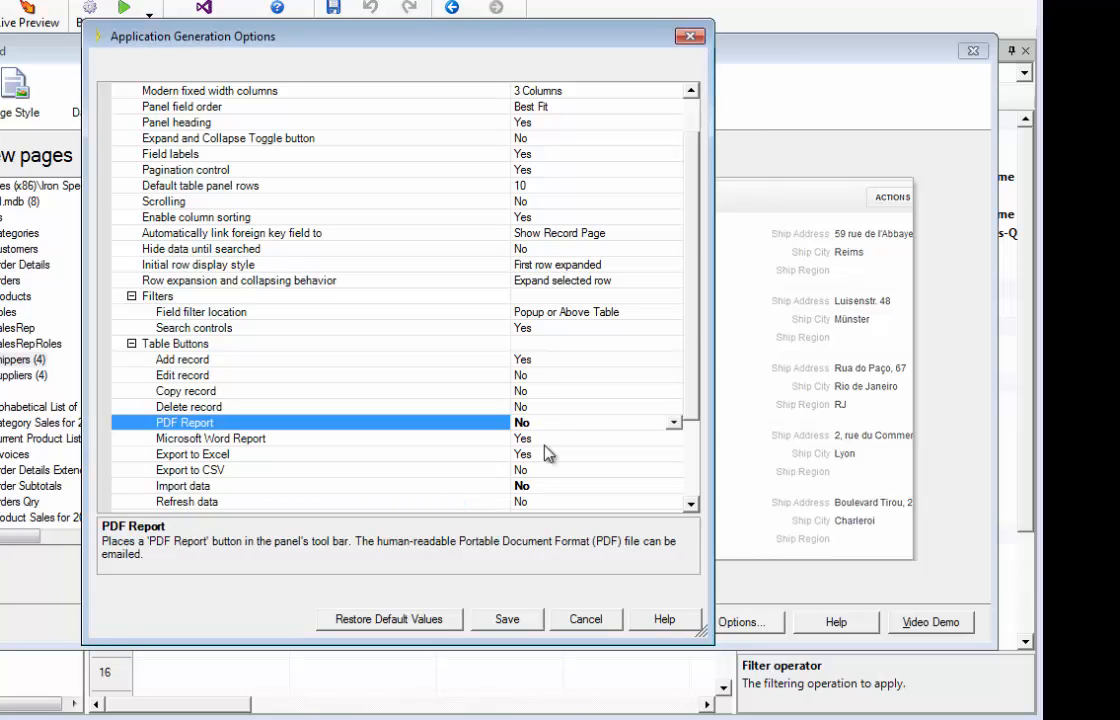
double_click(548, 439)
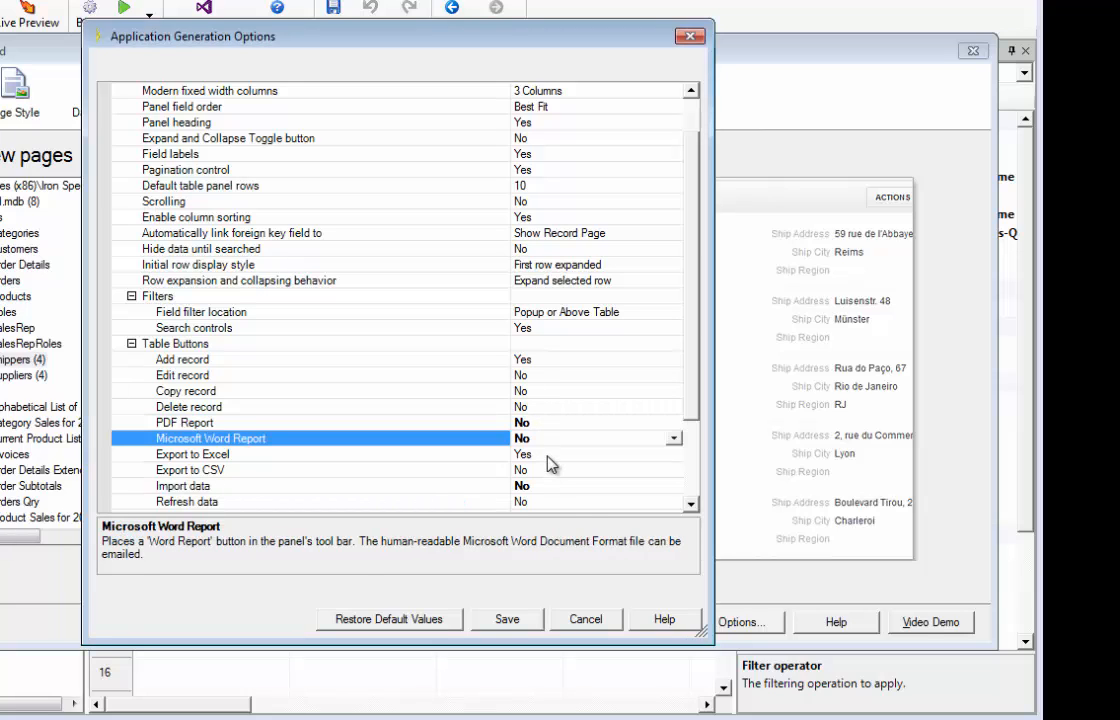
double_click(548, 455)
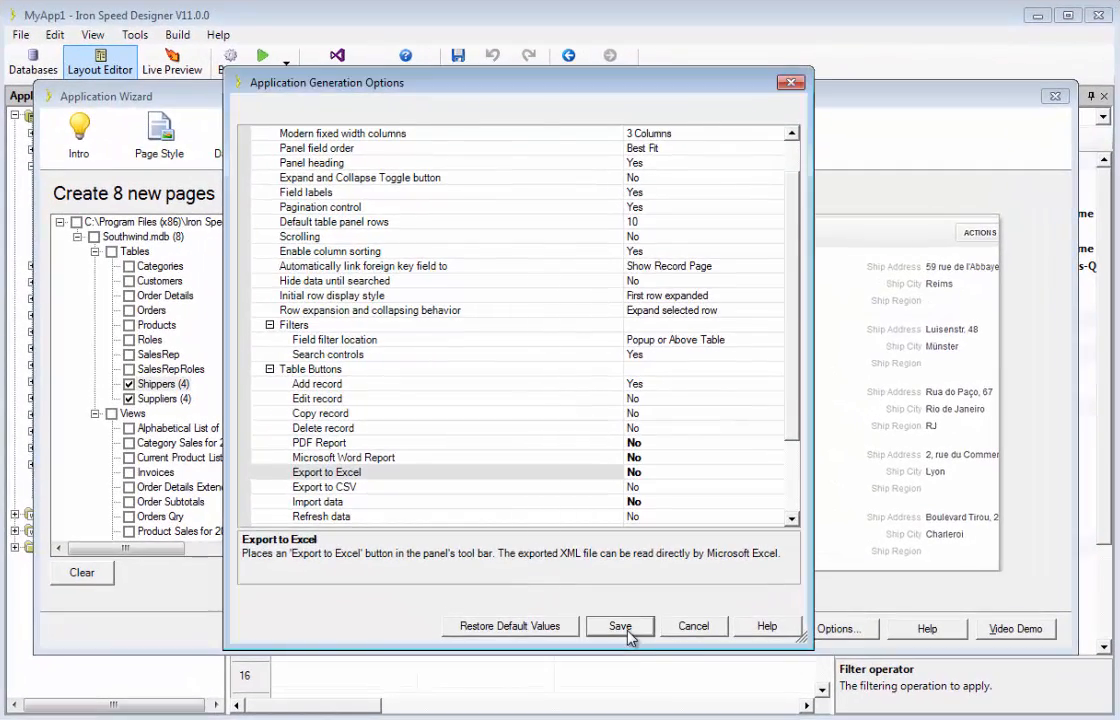
click(628, 631)
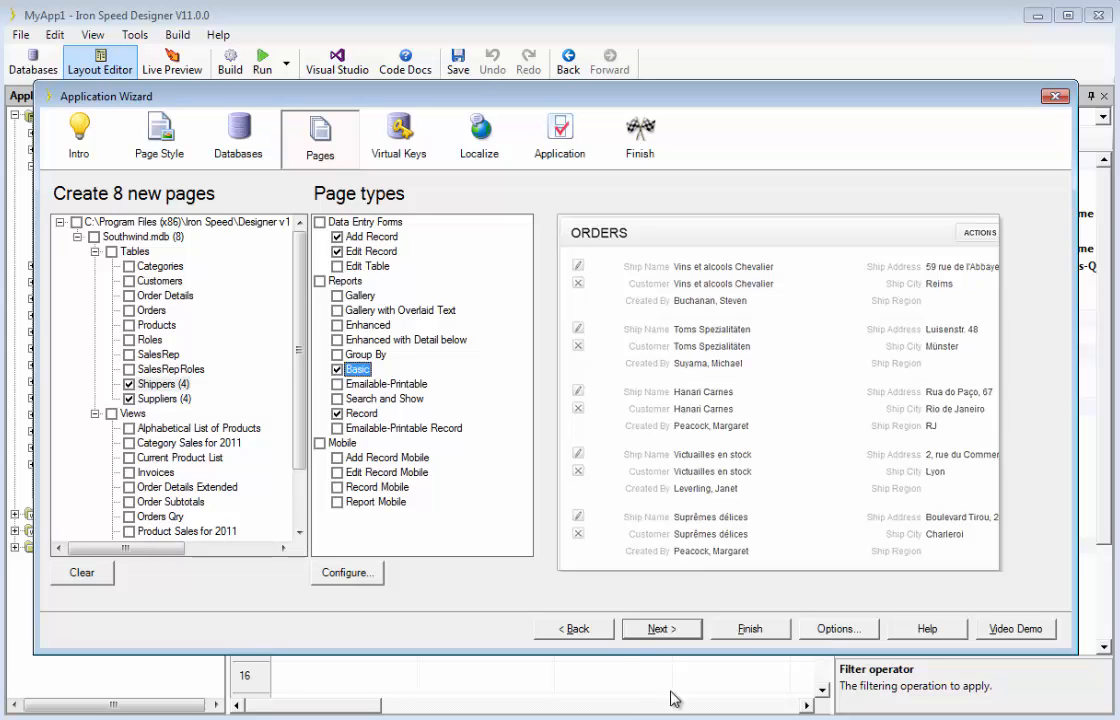
Close the Application Wizard and set the Geolocation option Retrieve user location to Yes in the application configuration.
click(1055, 97)
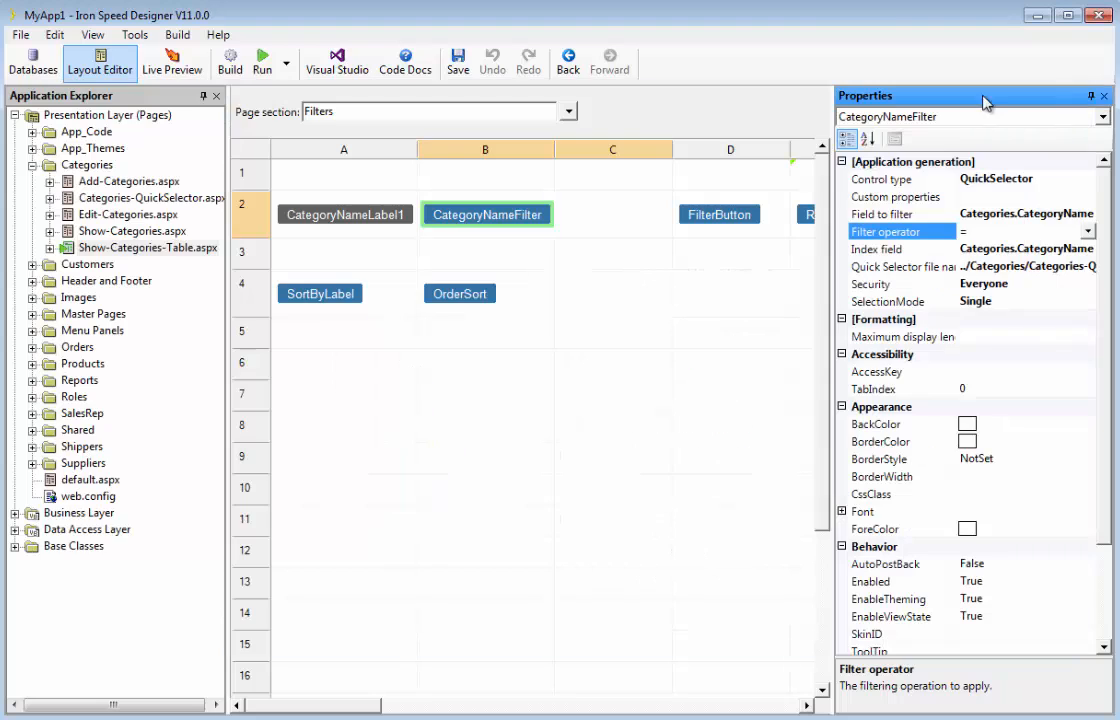
click(136, 36)
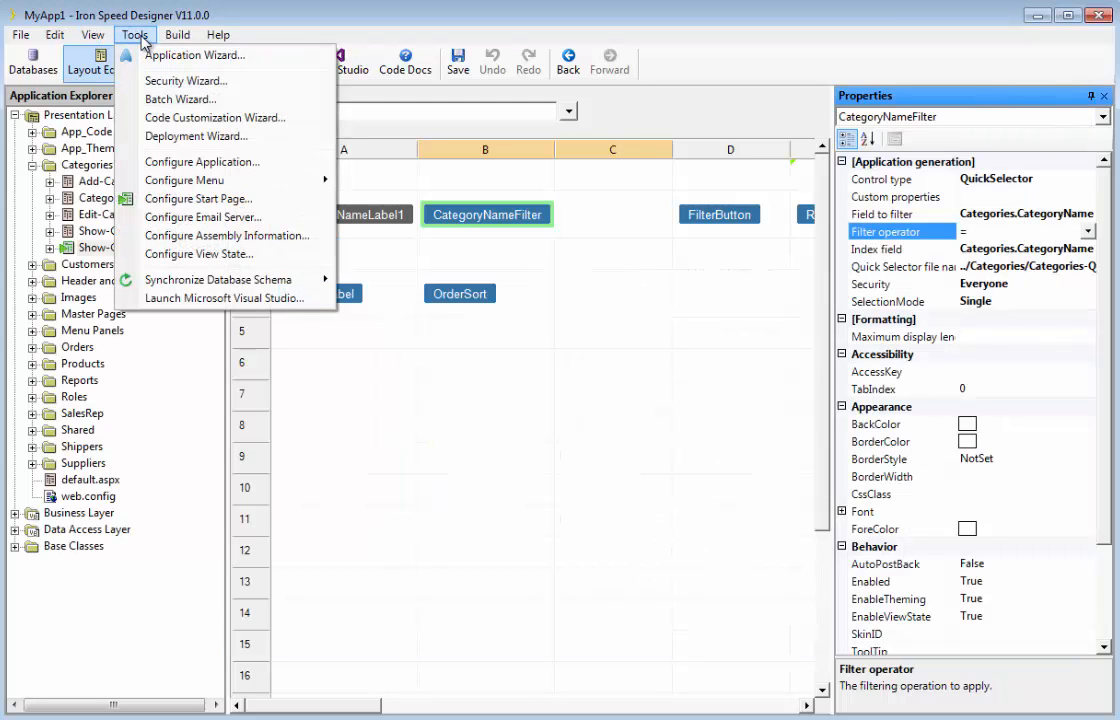
click(245, 168)
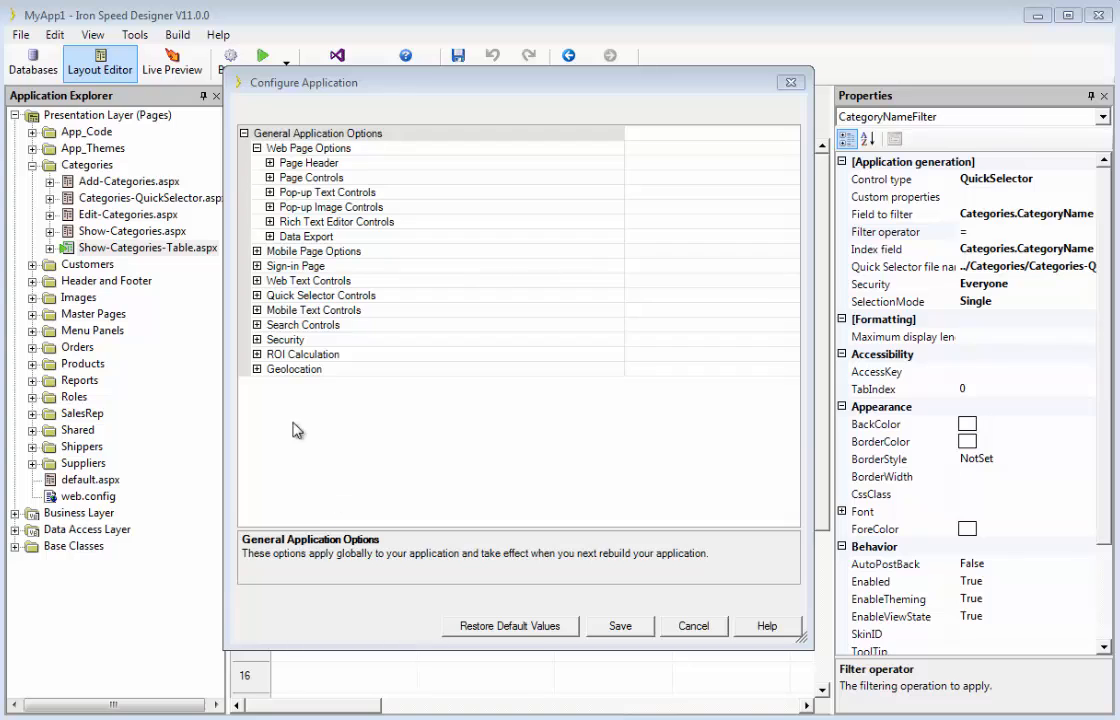
click(257, 369)
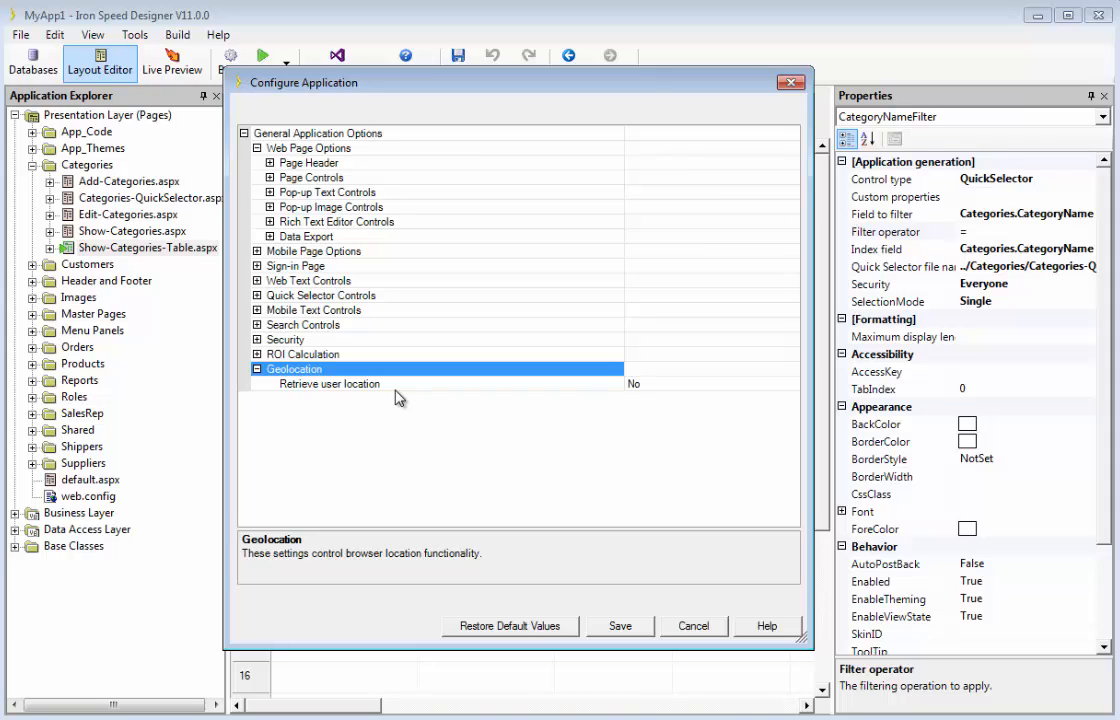
double_click(659, 385)
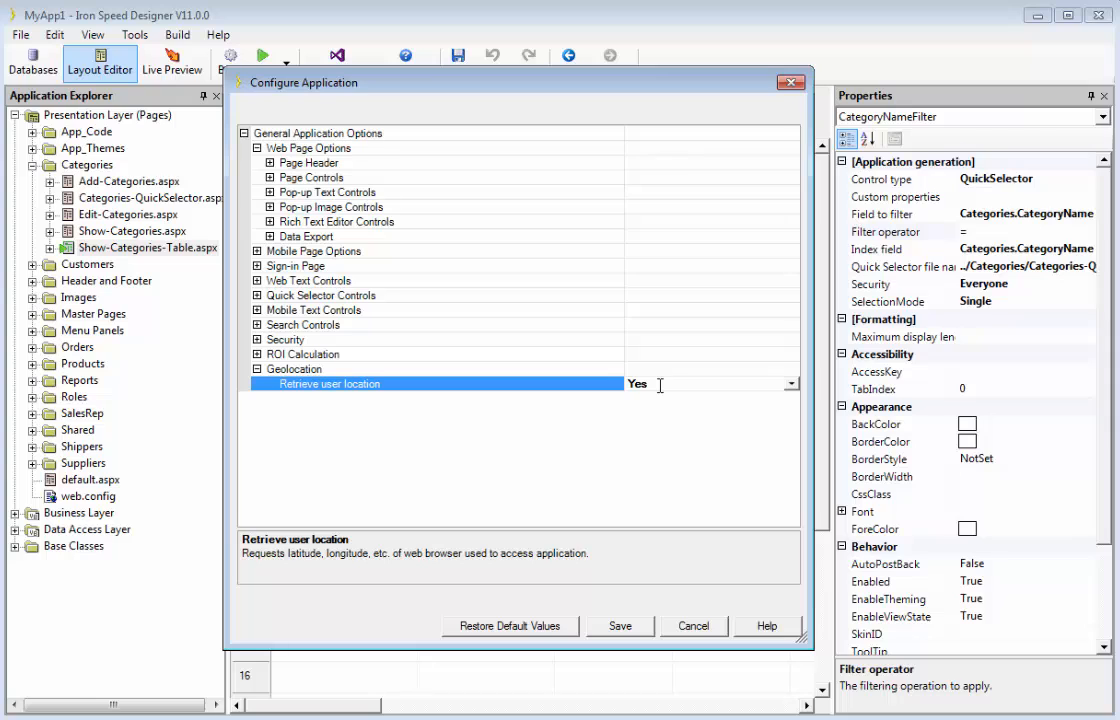
Examine the Security, Sign-in Page, Rich Text Editor Controls and Mobile Page Options settings in the application configuration.
click(257, 340)
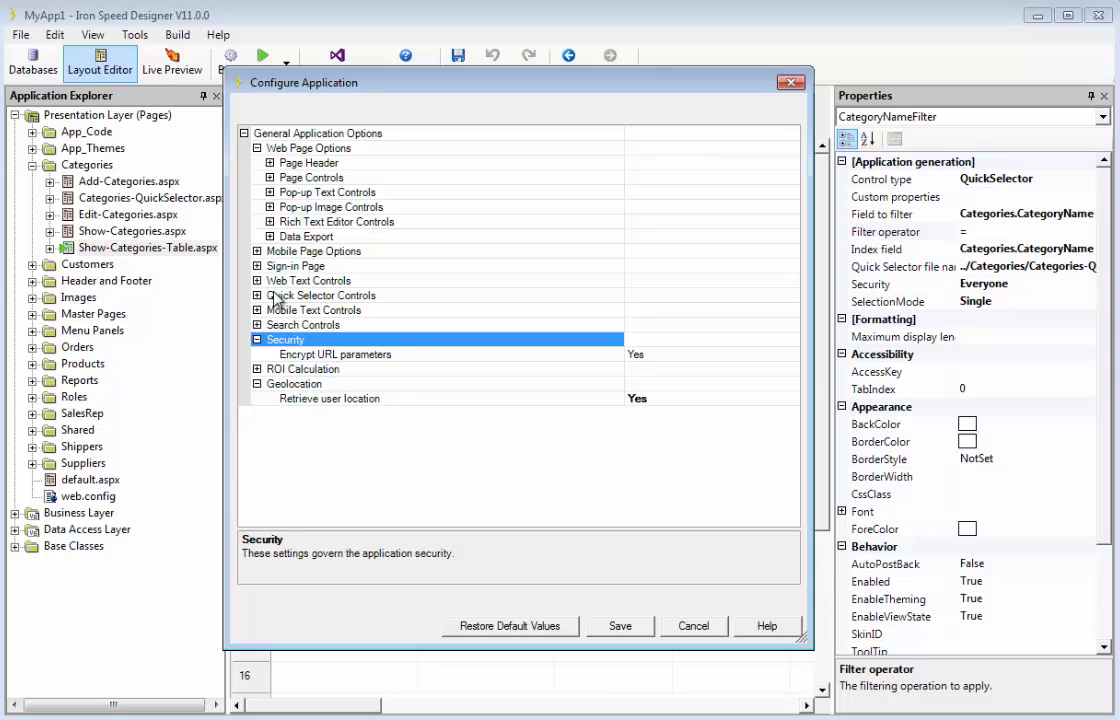
click(260, 271)
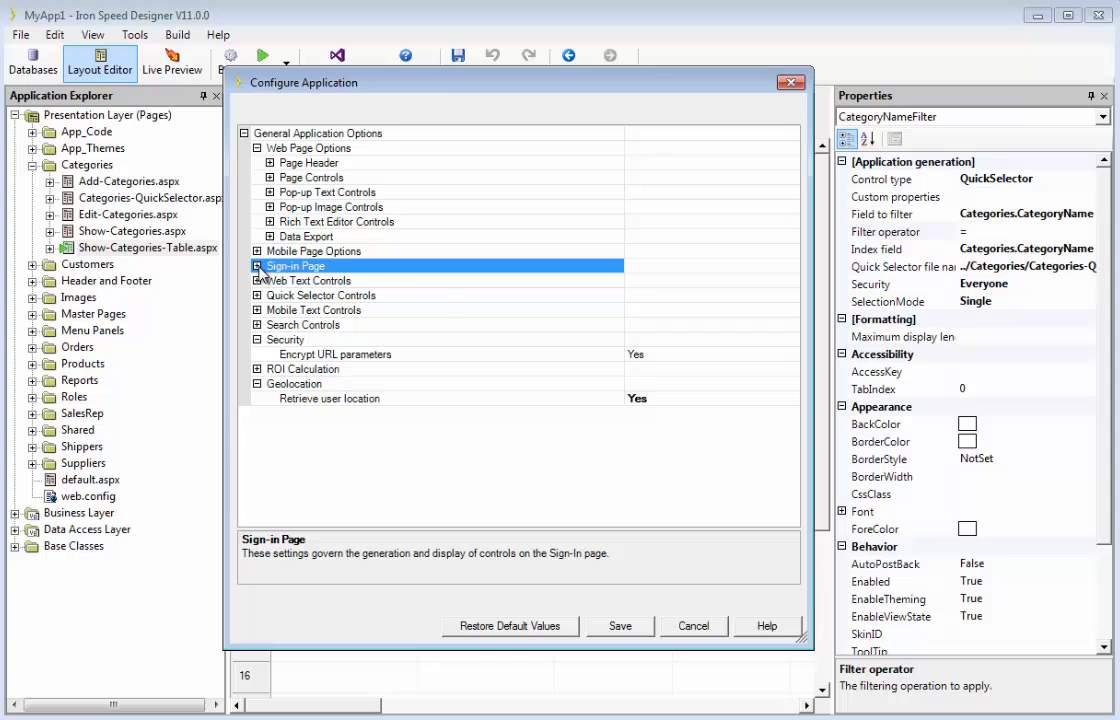
click(258, 268)
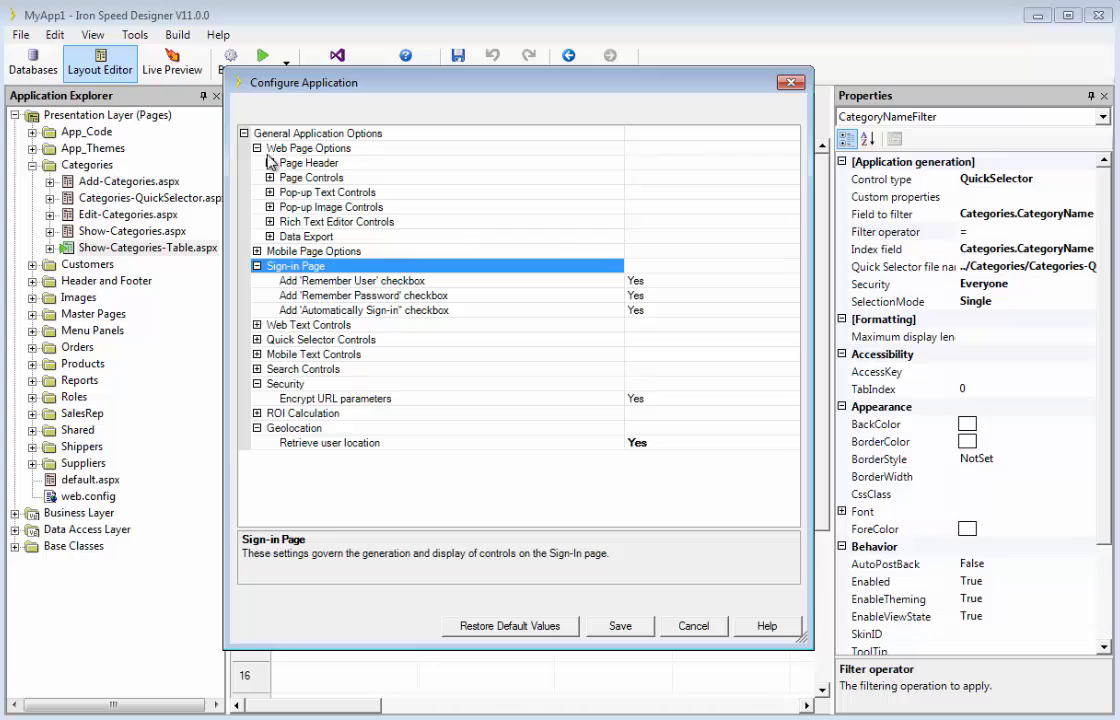
click(269, 221)
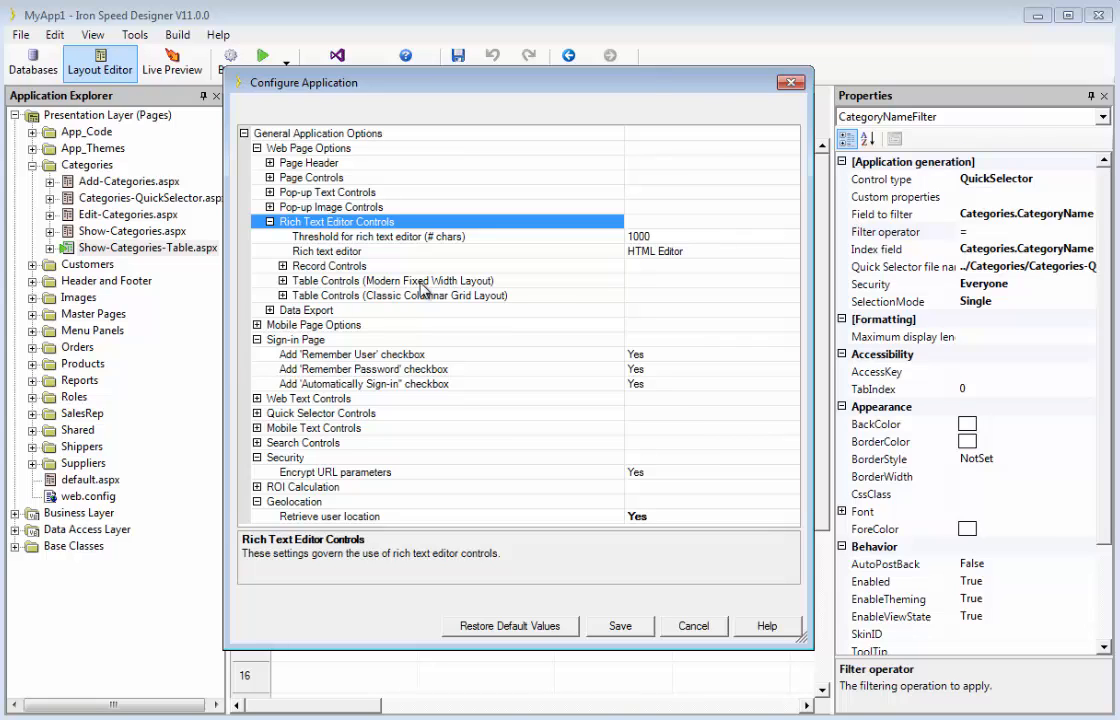
click(257, 326)
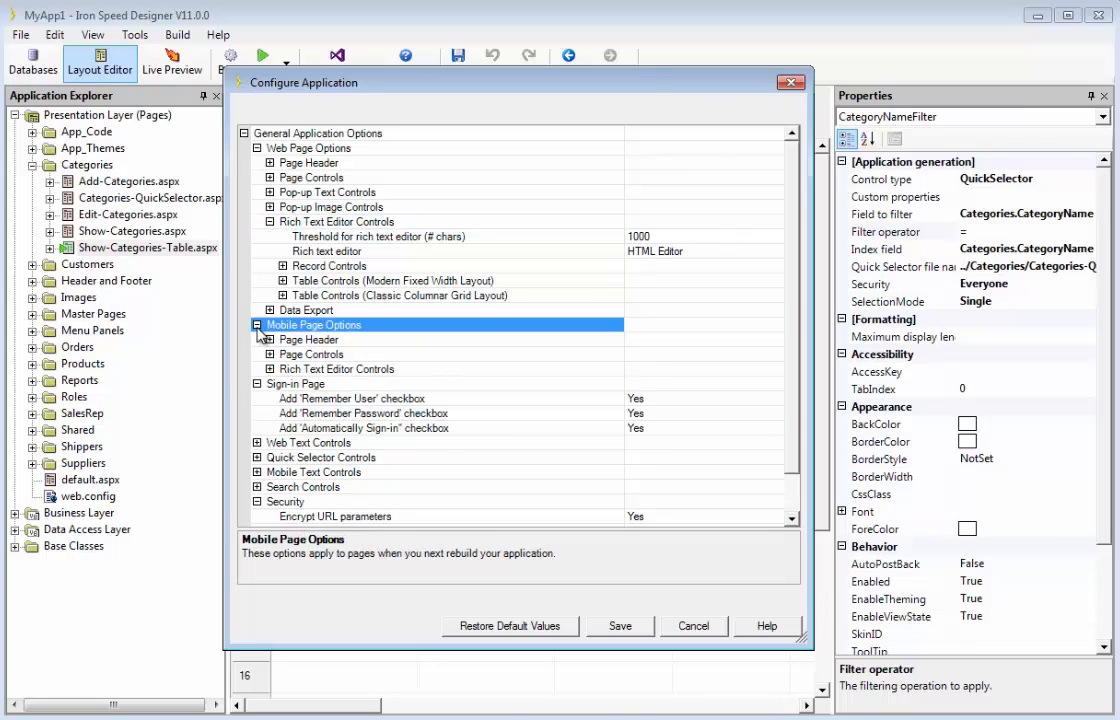